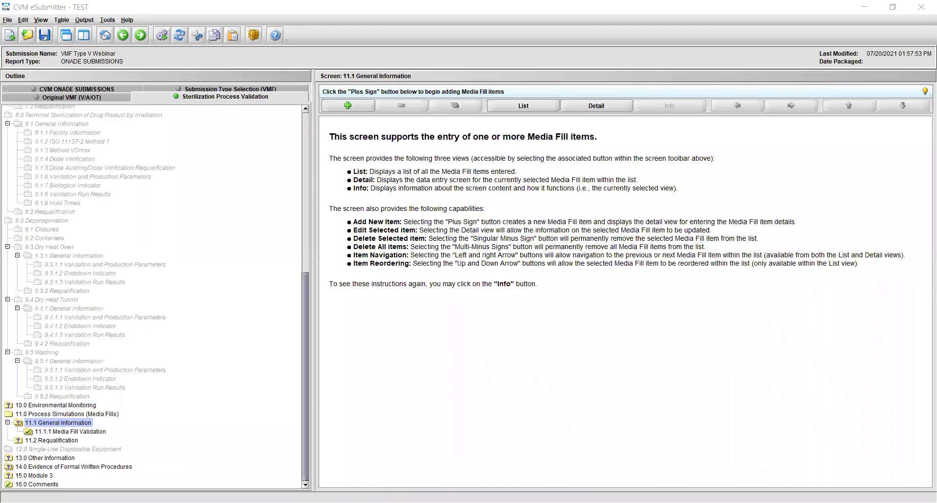
- Add Media Fill items identified as 'Protocol 1' and 'Protocol 2' under 11.1
left_click(801, 296)
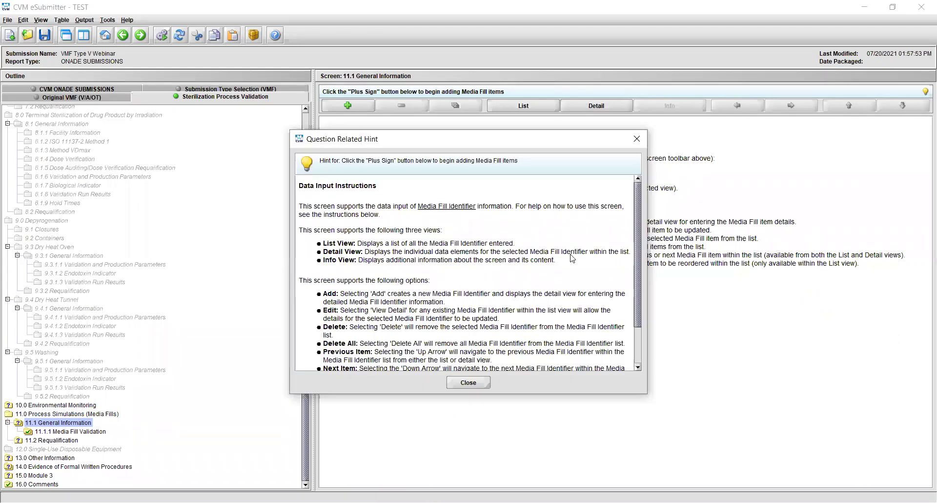
left_click(486, 383)
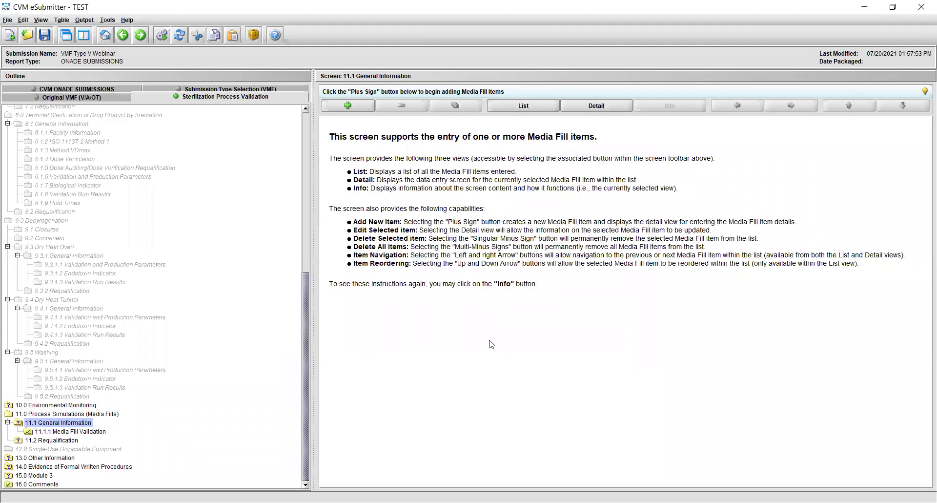
left_click(349, 104)
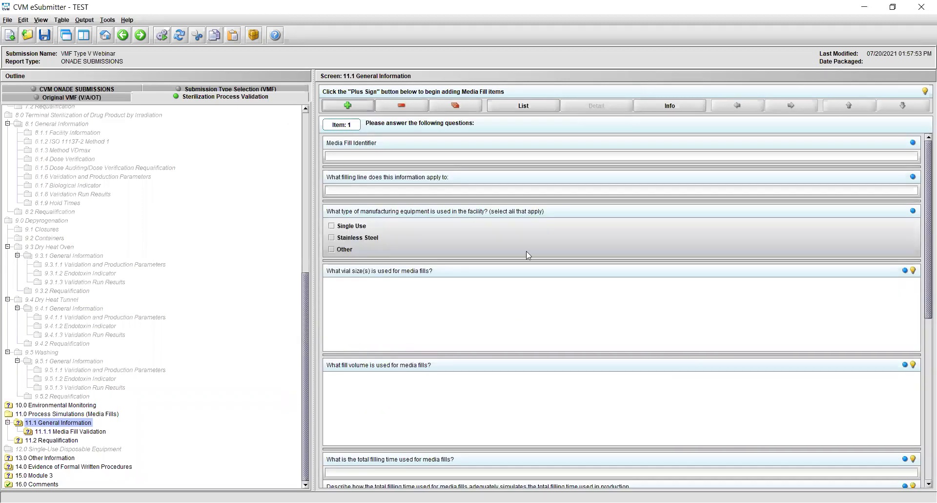
left_click(486, 154)
type("Protocol 2")
left_click(348, 104)
type("Protocol")
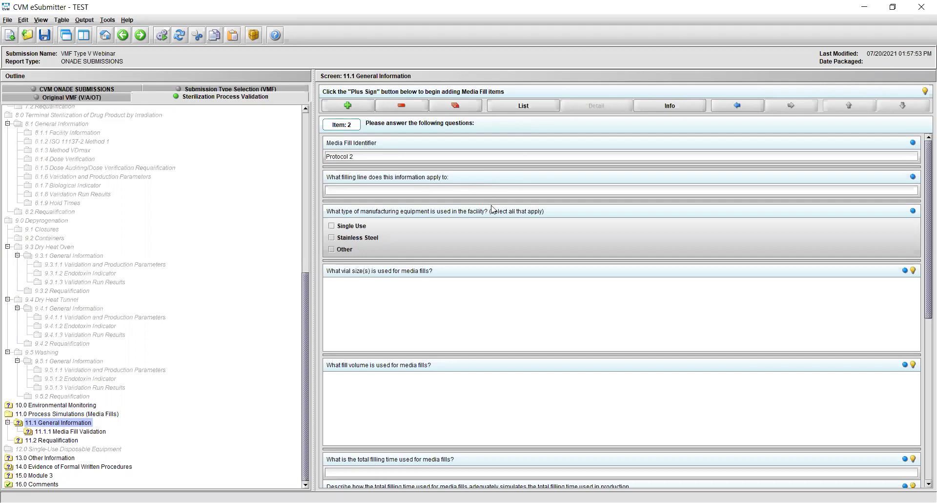
- View the Media Fill items as a list, stepping and reordering them with Protocol 1 on top
left_click(536, 106)
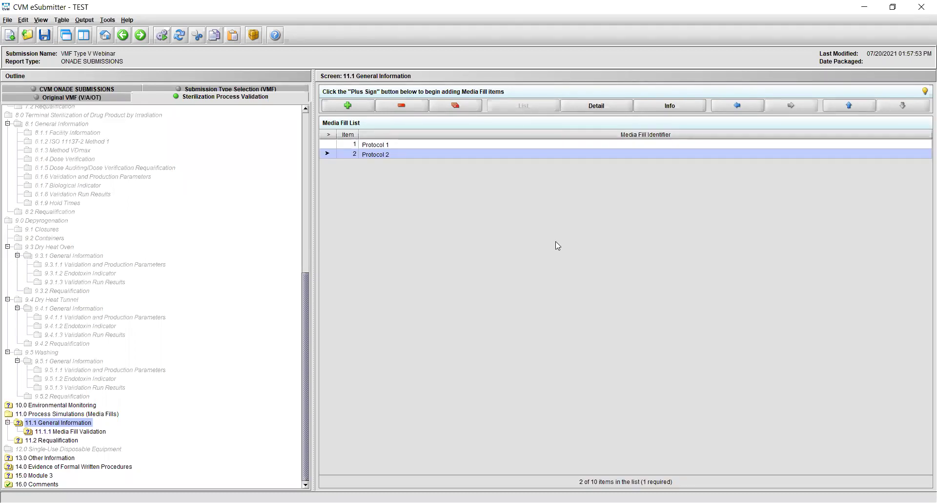
left_click(761, 106)
left_click(765, 105)
left_click(729, 107)
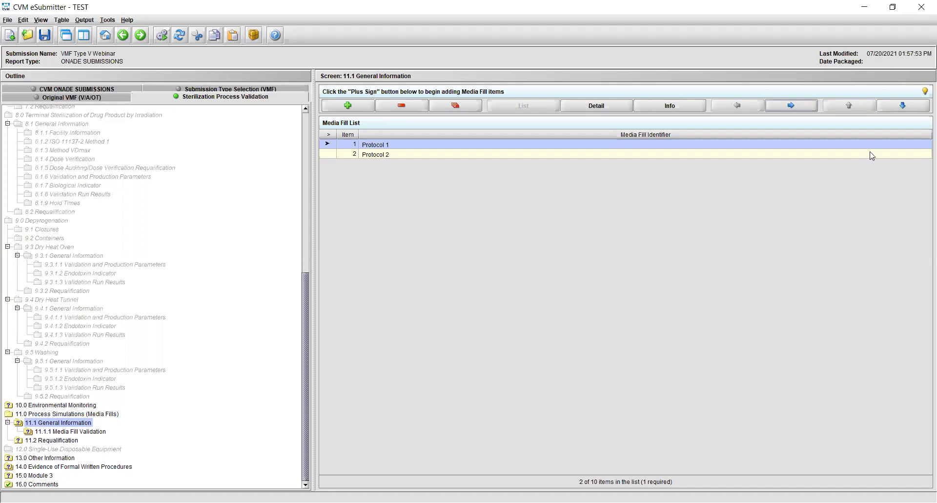
left_click(903, 105)
left_click(851, 105)
left_click(900, 107)
left_click(856, 105)
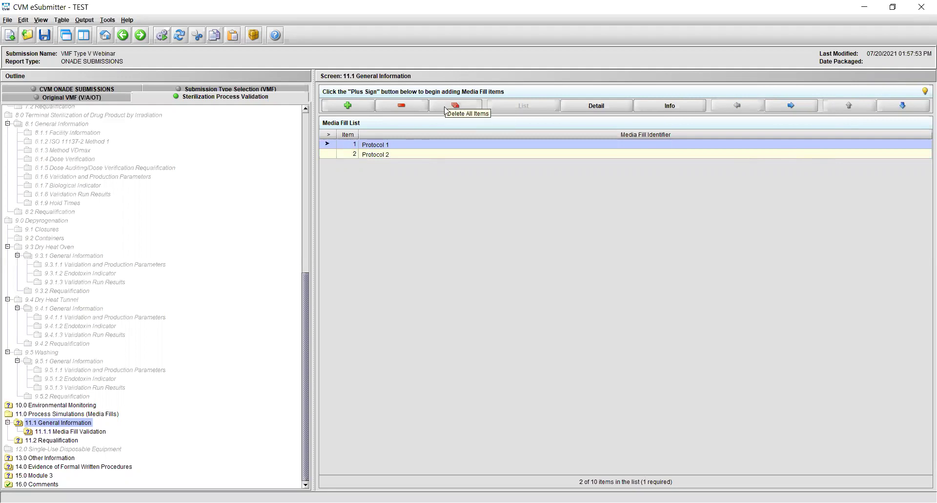
- Delete the Protocol 2 Media Fill item
left_click(392, 155)
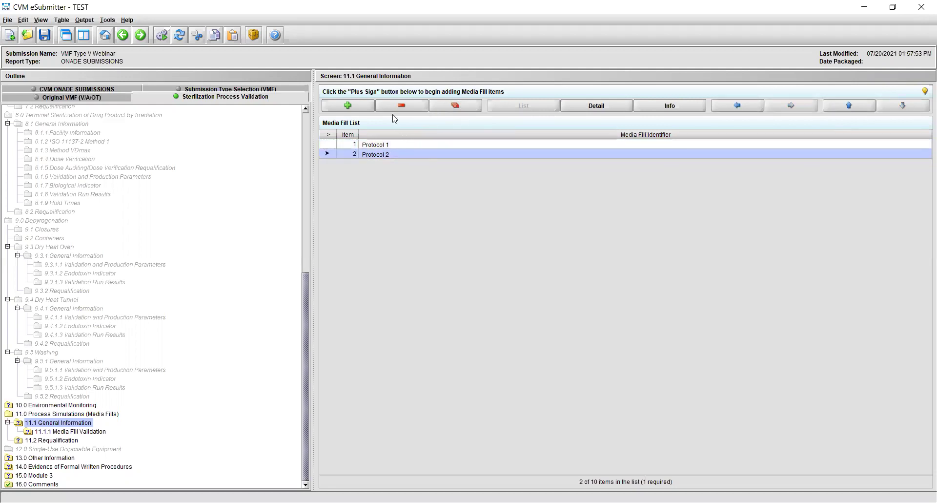
left_click(404, 104)
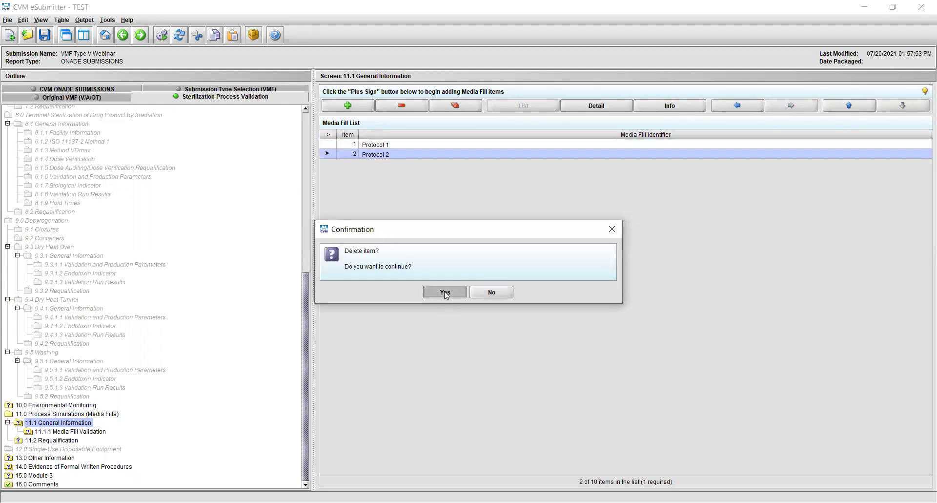
left_click(444, 293)
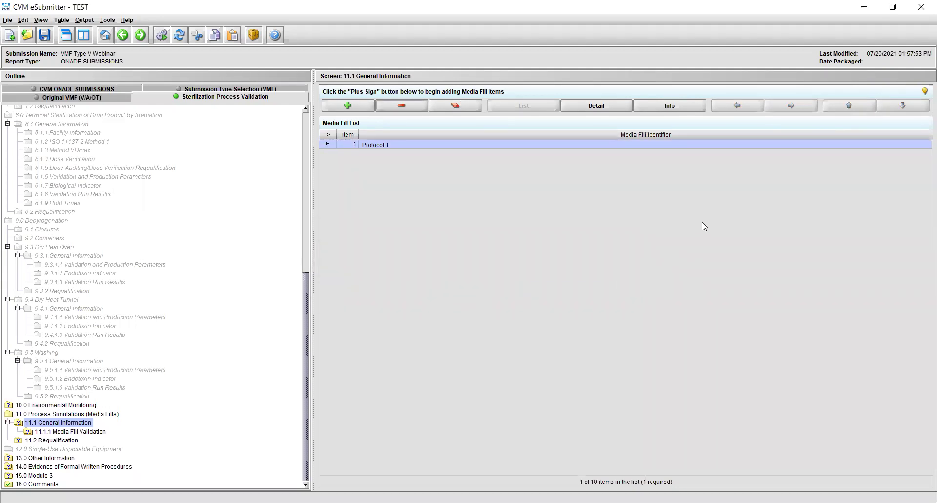
- In Protocol 1's details, tick Single Use and Stainless Steel as manufacturing equipment
left_click(601, 105)
left_click(555, 190)
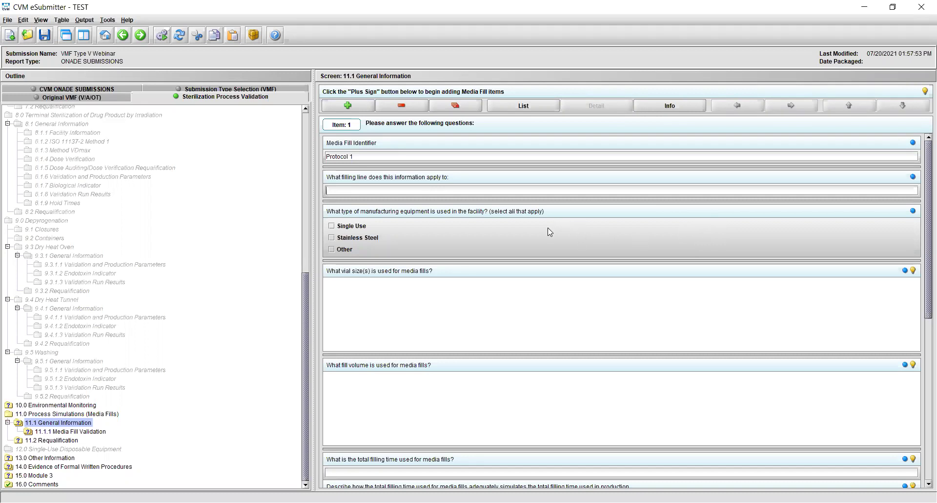
left_click(363, 227)
left_click(363, 239)
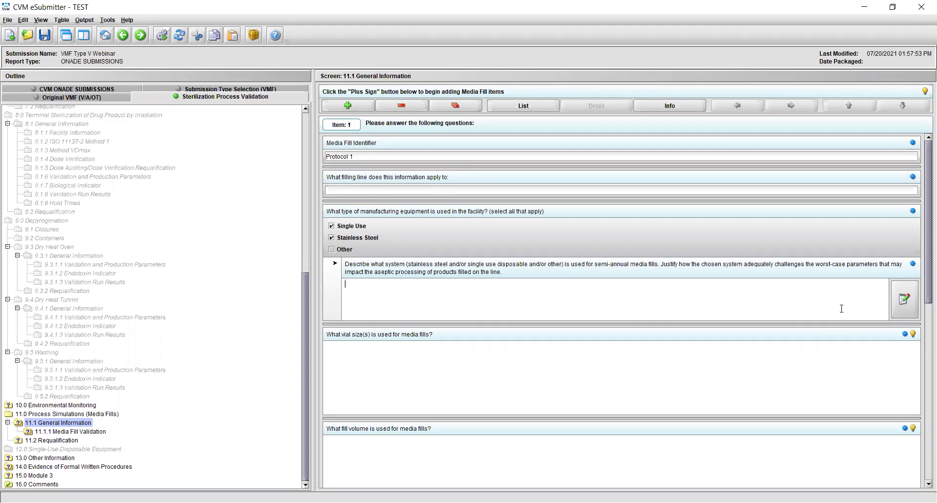
- Enter 'Test' as the system description using the free-form text editor
left_click(902, 298)
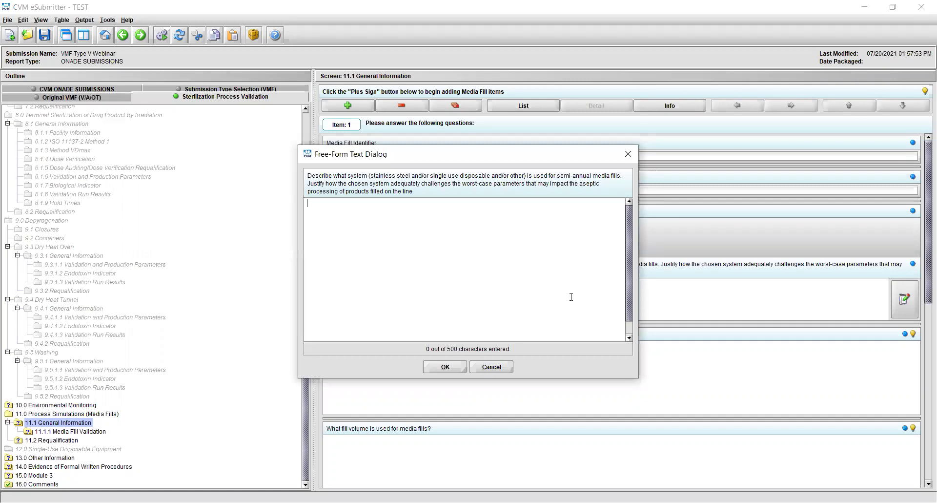
type("Test")
left_click(455, 368)
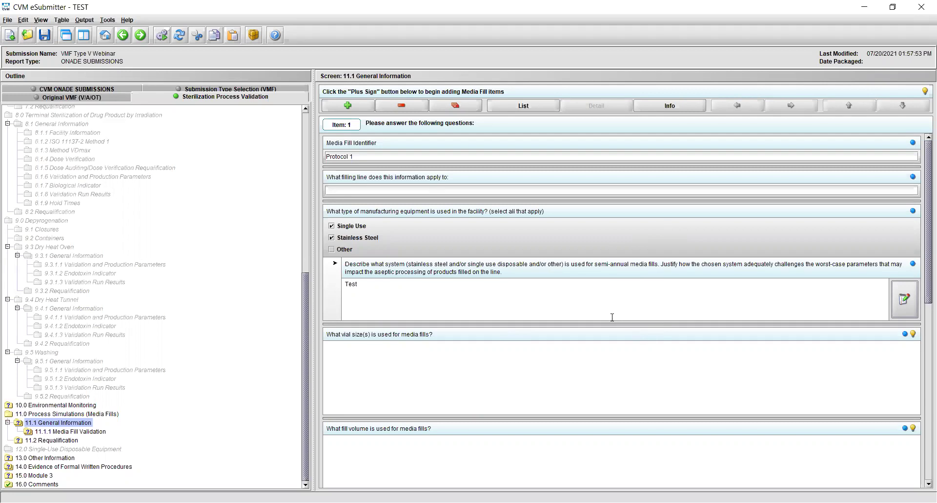
- Tick Other as an equipment type and visit the other-equipment, vial size and fill volume answers
left_click(341, 249)
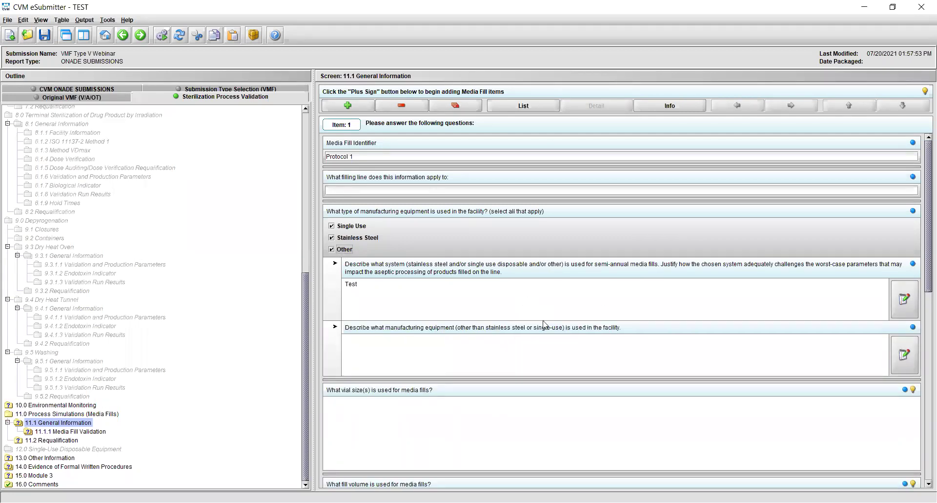
left_click(595, 359)
left_click(562, 439)
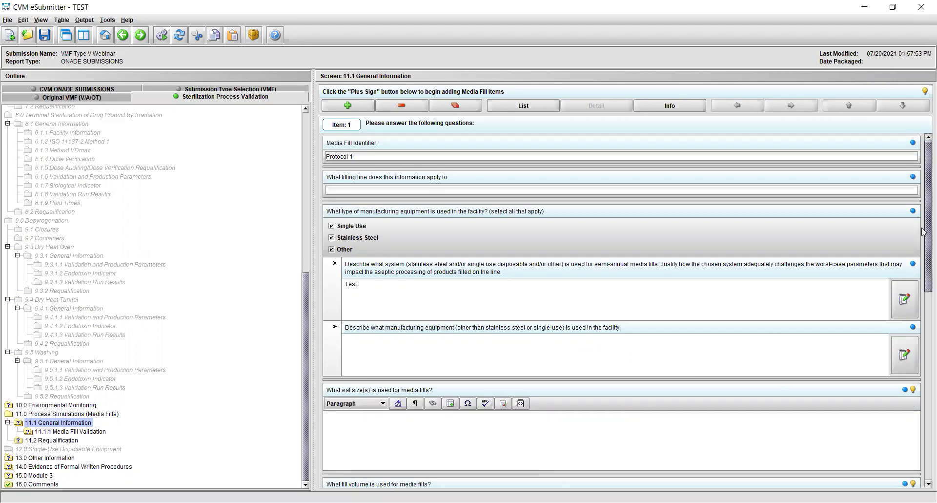
scroll(922, 235, "down", 5)
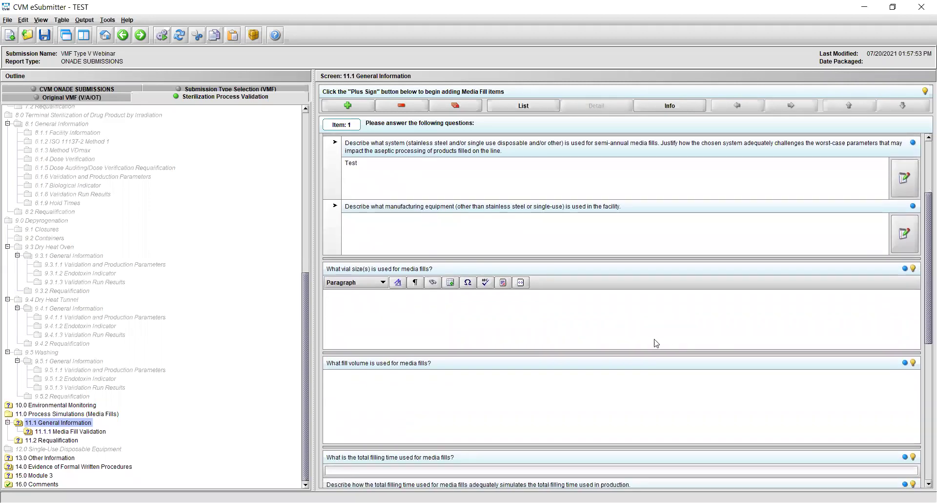
left_click(452, 387)
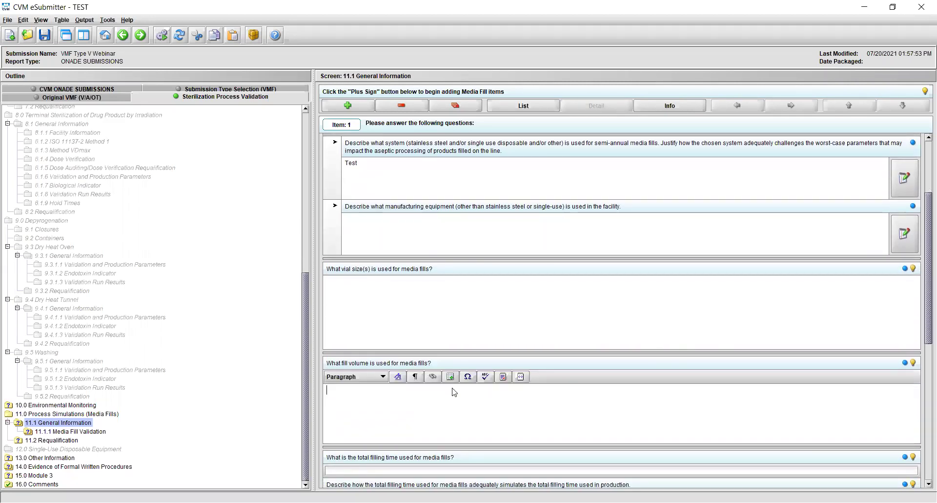
left_click(486, 333)
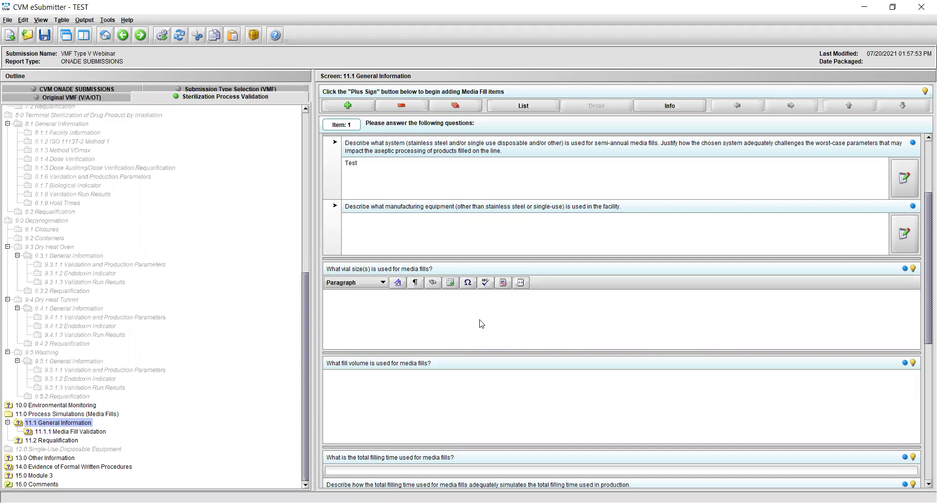
left_click(492, 426)
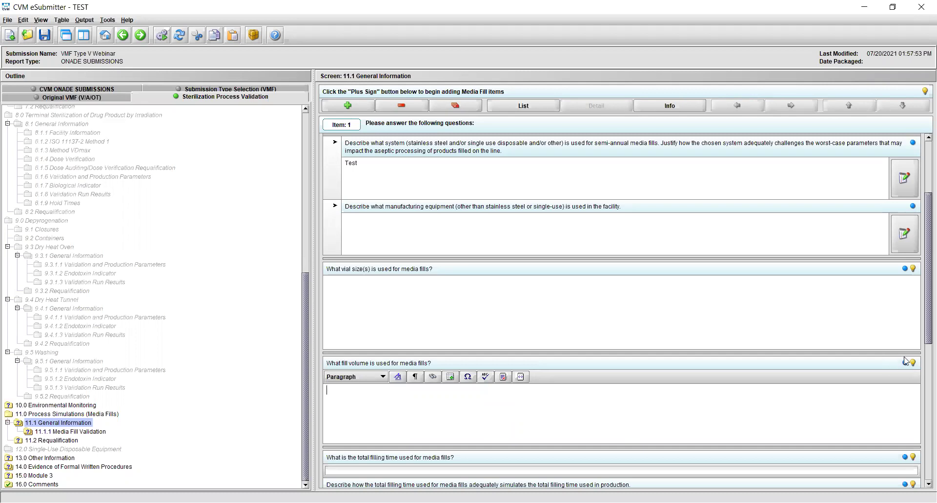
- Read and close the guidance for the vial size and fill volume questions
left_click(914, 268)
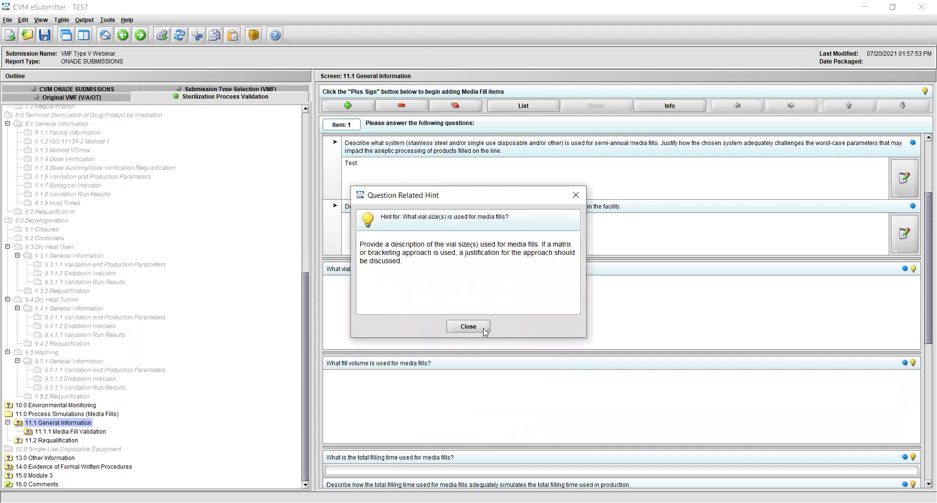
left_click(483, 327)
left_click(913, 363)
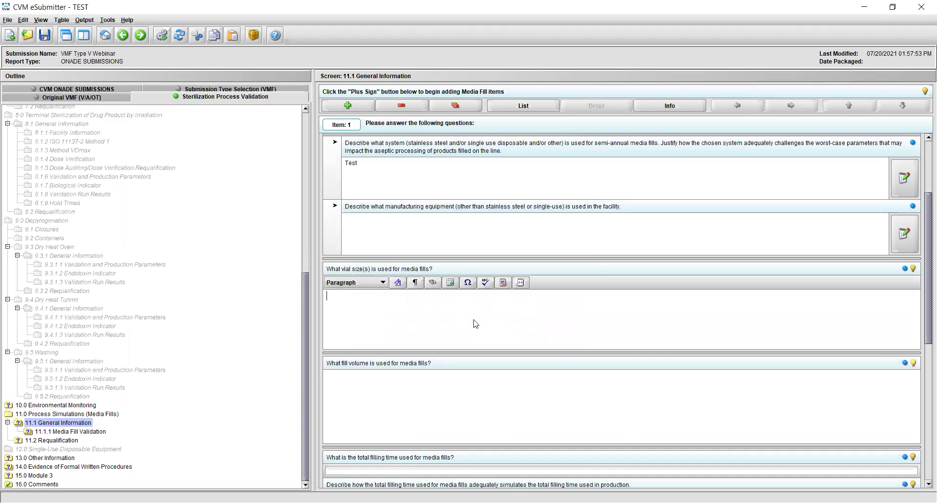
left_click(469, 326)
left_click_drag(923, 298, 923, 362)
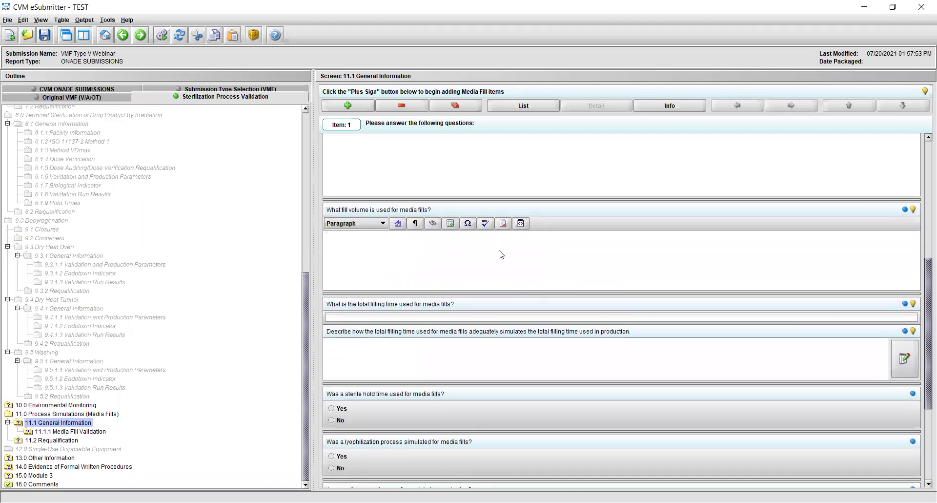
- Check the filling time questions and their guidance hints, then scroll further down
left_click(471, 316)
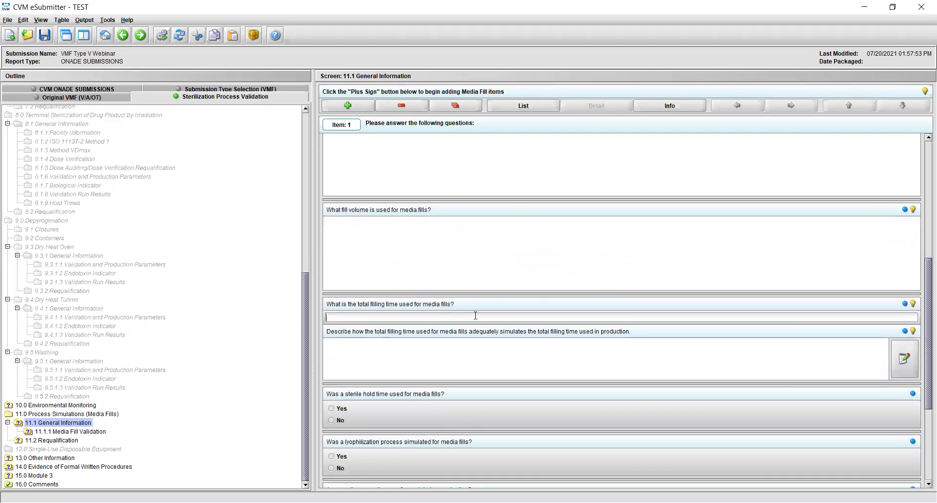
left_click(485, 360)
left_click(913, 303)
left_click(464, 325)
left_click(913, 331)
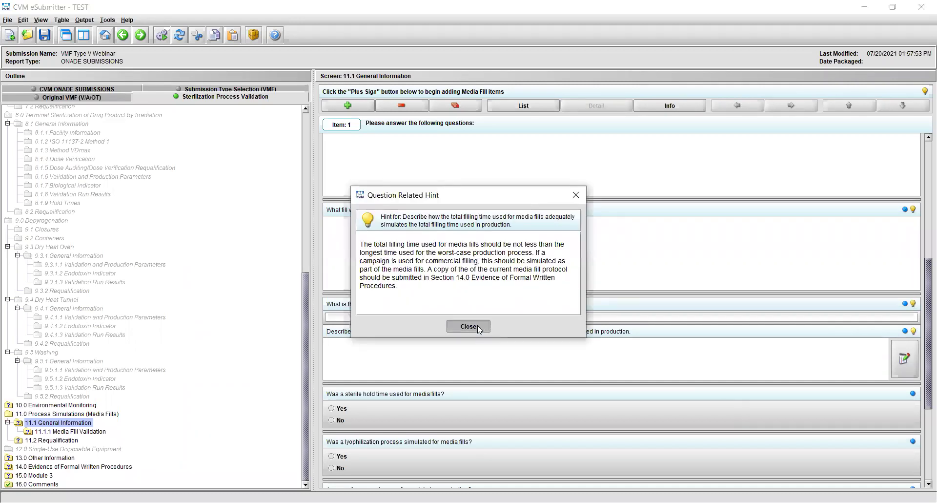
left_click(468, 326)
scroll(478, 274, "down", 5)
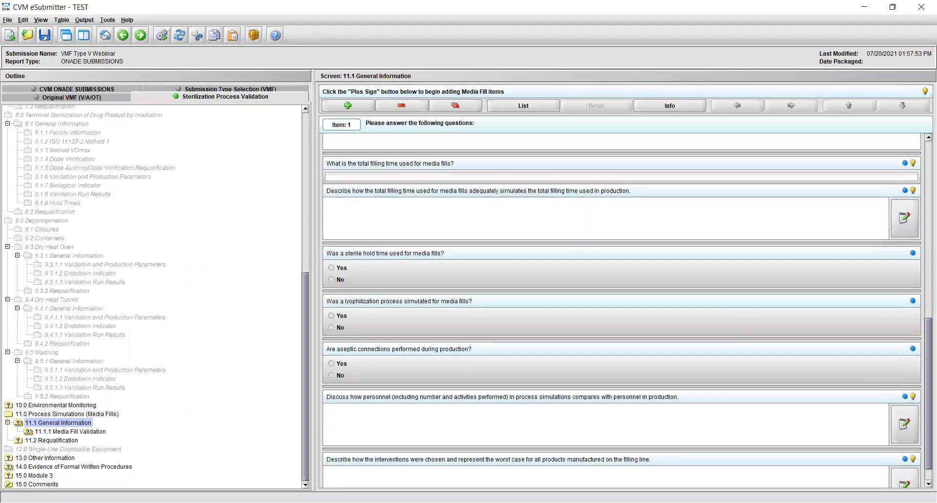
scroll(663, 337, "down", 1)
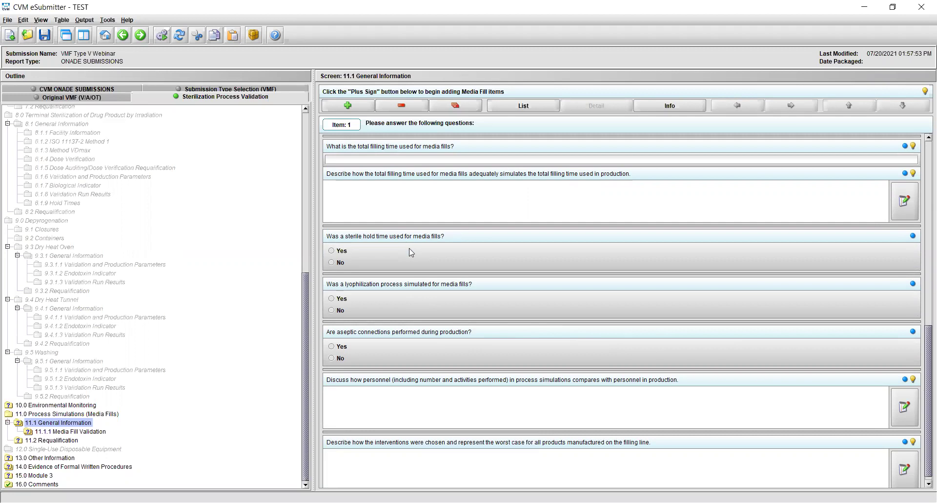
- Answer Yes to sterile hold time, No to lyophilization simulated and aseptic connections
left_click(334, 250)
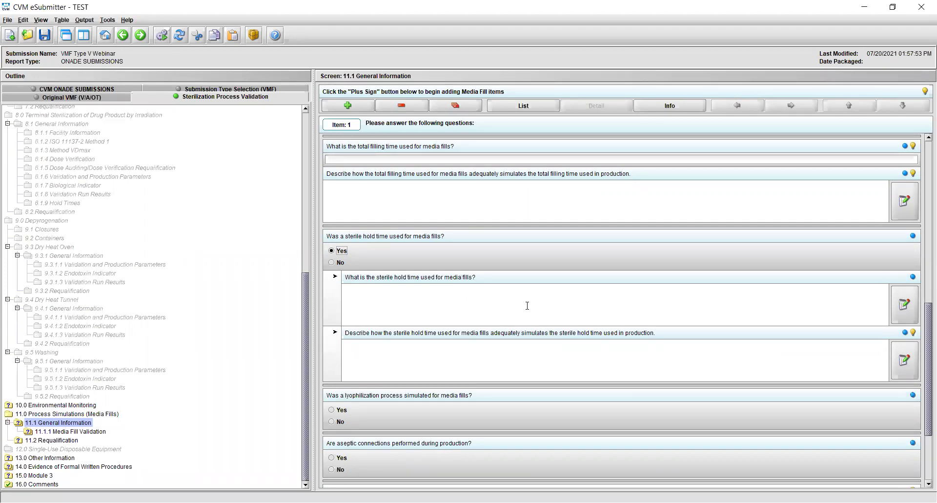
left_click_drag(922, 371, 922, 402)
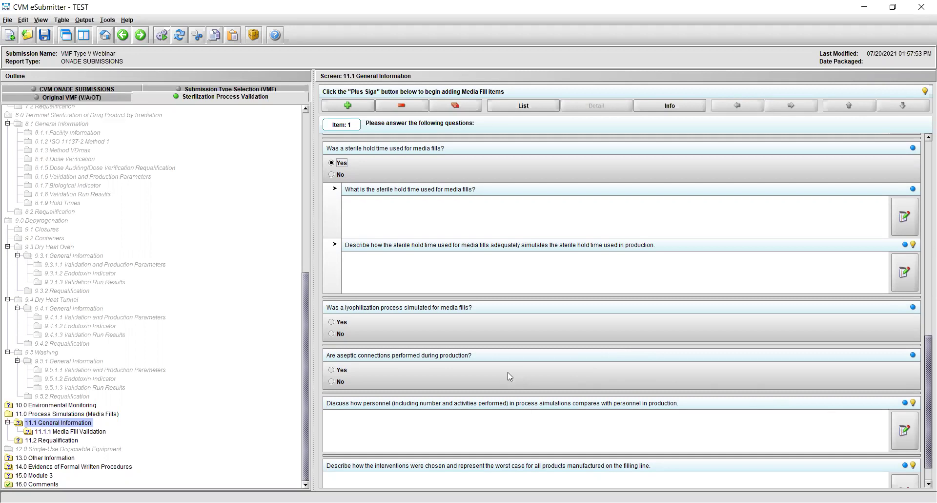
left_click(344, 322)
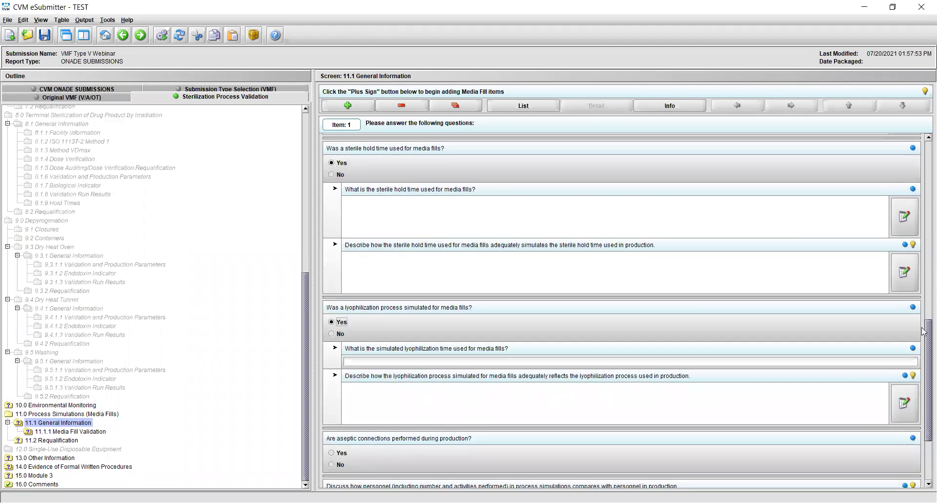
scroll(390, 378, "down", 3)
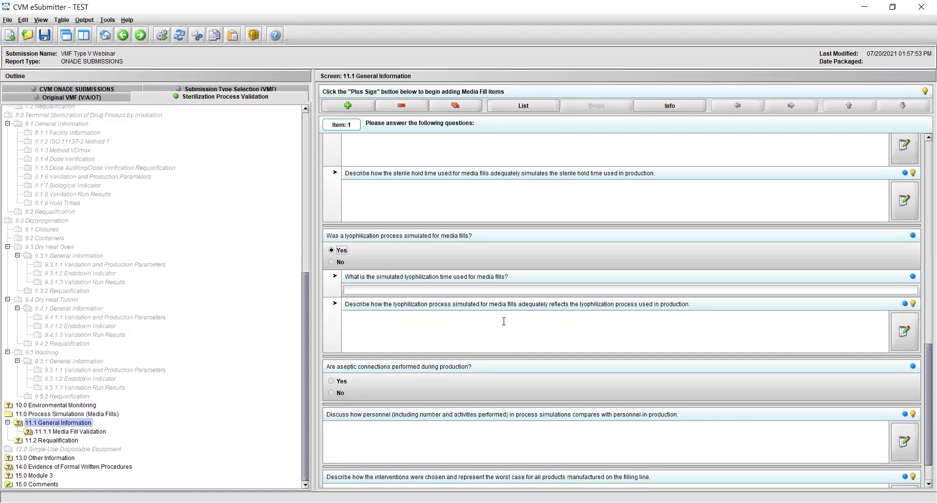
left_click(341, 381)
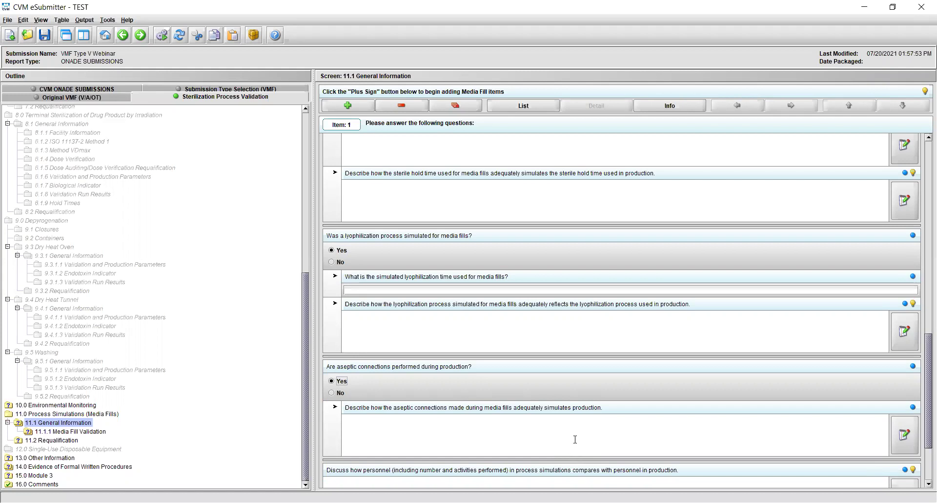
left_click(332, 393)
left_click(335, 262)
left_click(530, 394)
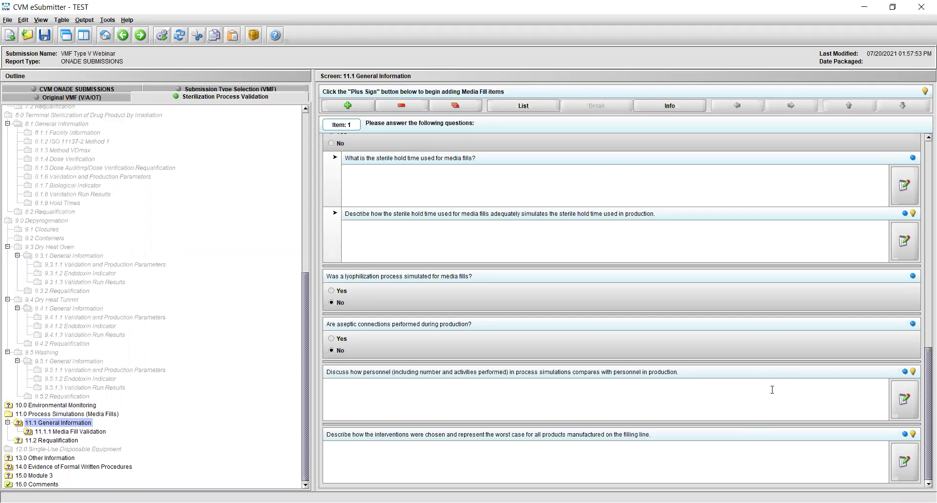
- Go to 11.1.1 Media Fill Validation in the Outline tree for Protocol 1
left_click(755, 457)
left_click(87, 431)
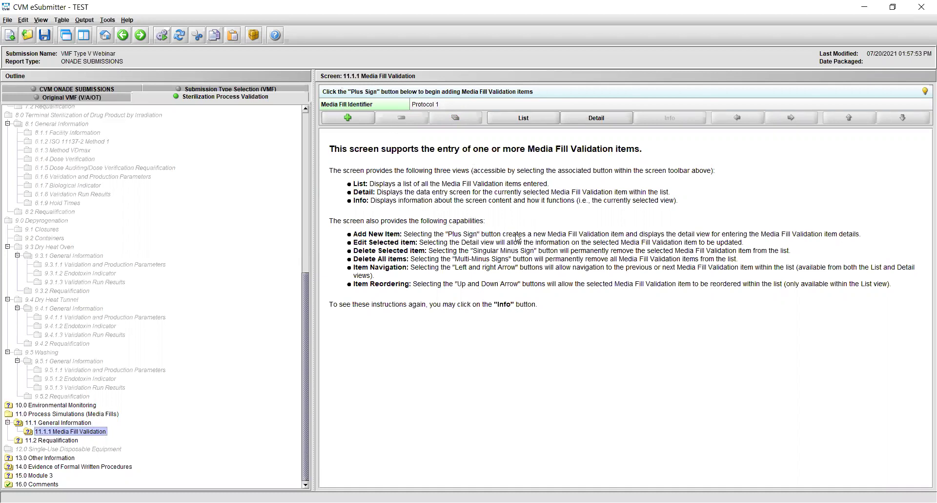
- Add Media Fill Validation item 1 for Protocol 1
left_click(363, 119)
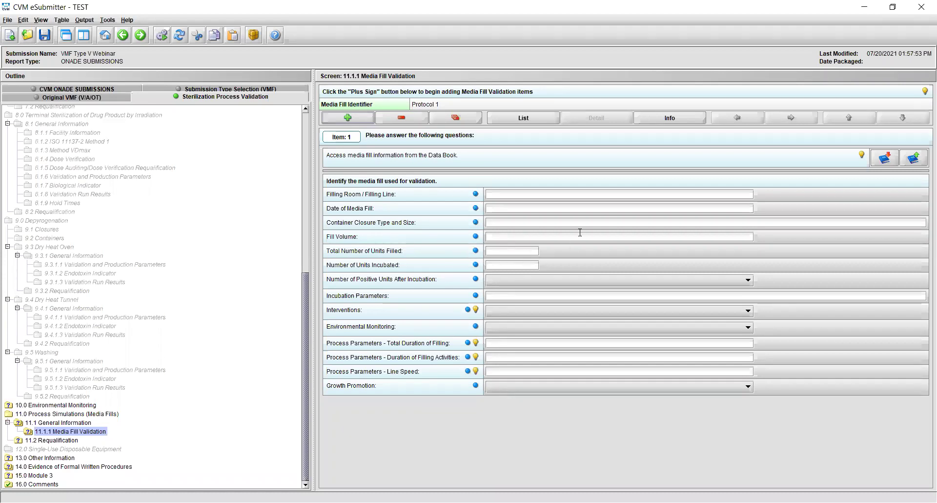
left_click(584, 194)
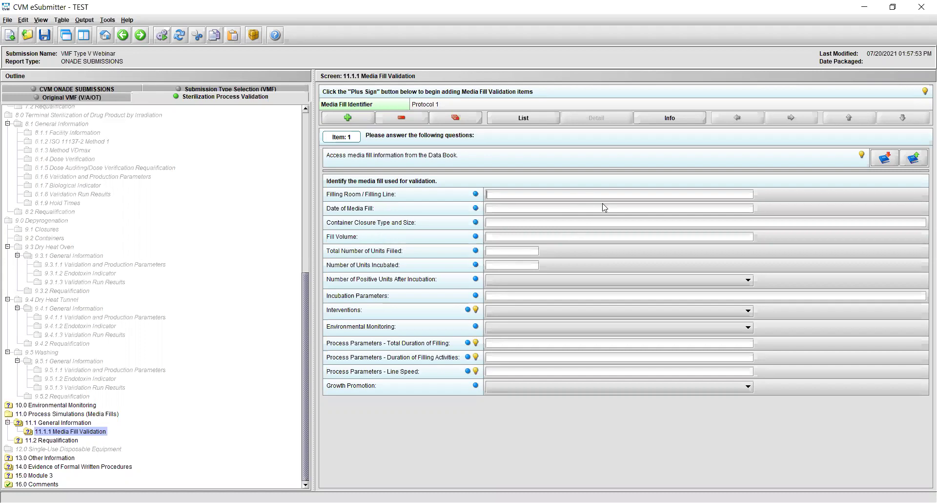
- Record Line 1, 12/20/2020, 100 ml vial with 20 mm stopper, 50% fill, 6000 filled and incubated
type("Line 1")
key("Tab")
type("12")
type("/20/2020")
type("100 ml vial")
type(" and 20 m")
type("m stopper")
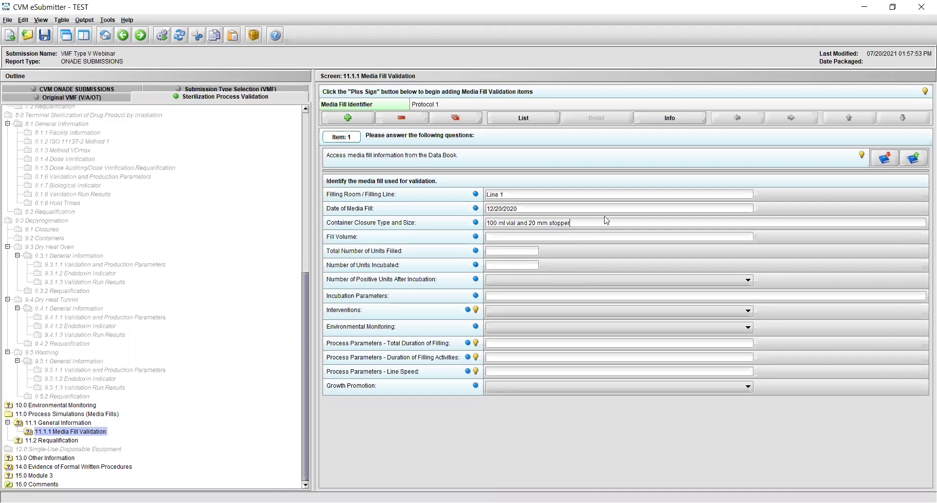
left_click(580, 236)
type("50%")
type("6000")
type("6000")
left_click(658, 279)
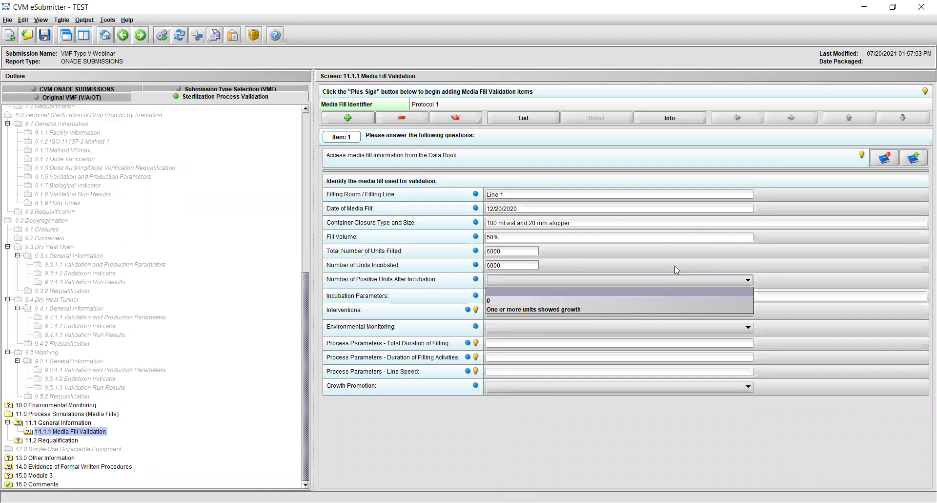
- Set positive units after incubation to 'One or more units showed growth'
left_click(595, 299)
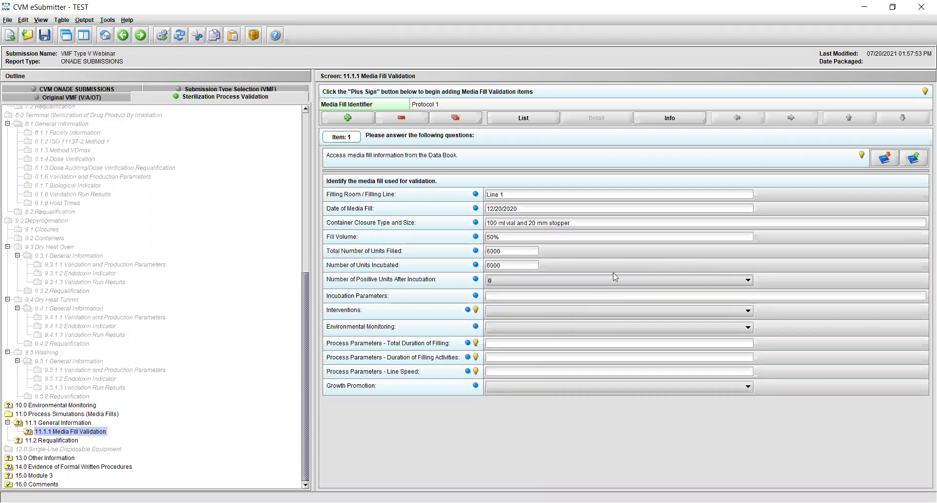
left_click(603, 281)
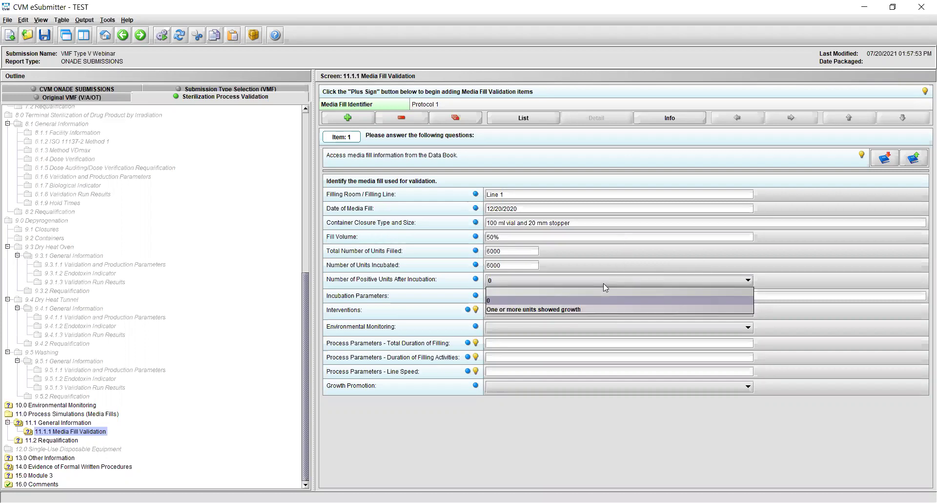
left_click(588, 310)
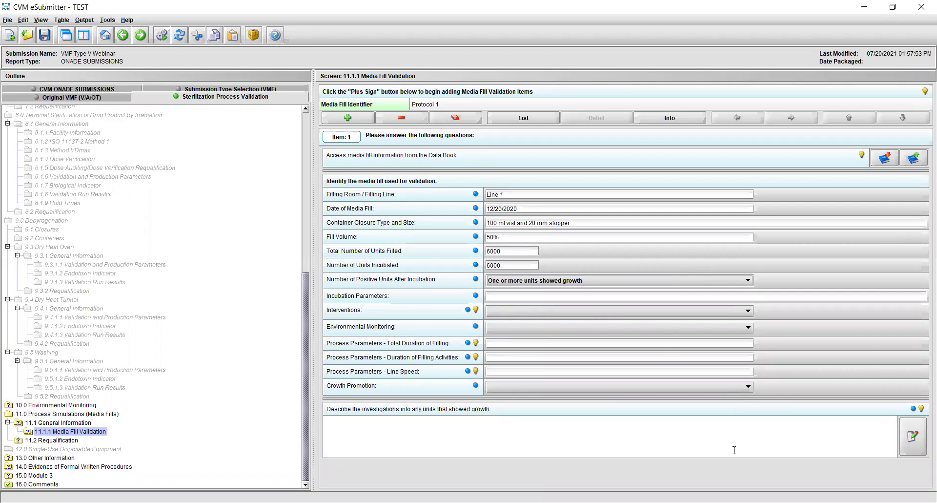
- Check the hint for the growth investigations question, then go to Incubation Parameters
left_click(710, 443)
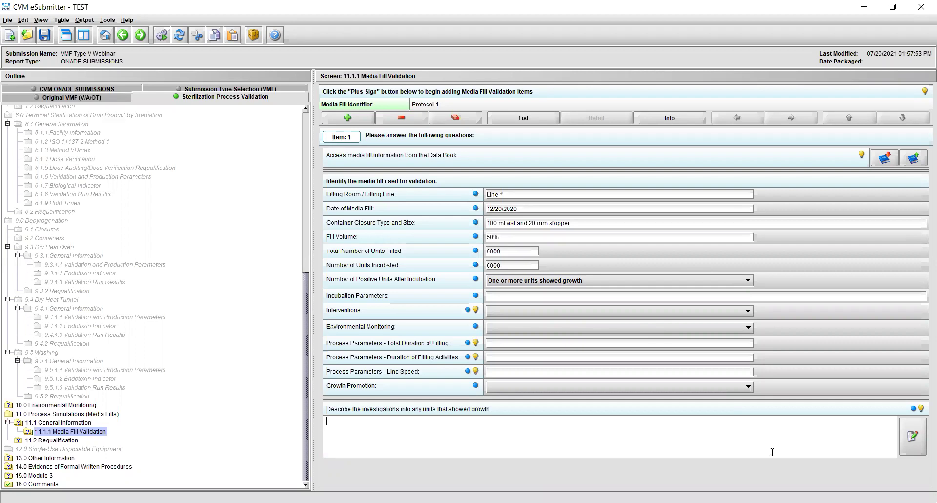
left_click(921, 409)
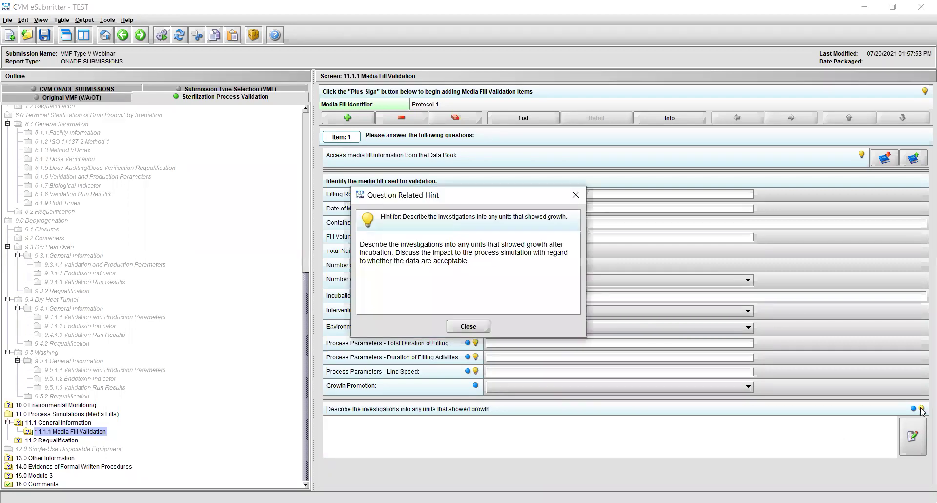
left_click(476, 327)
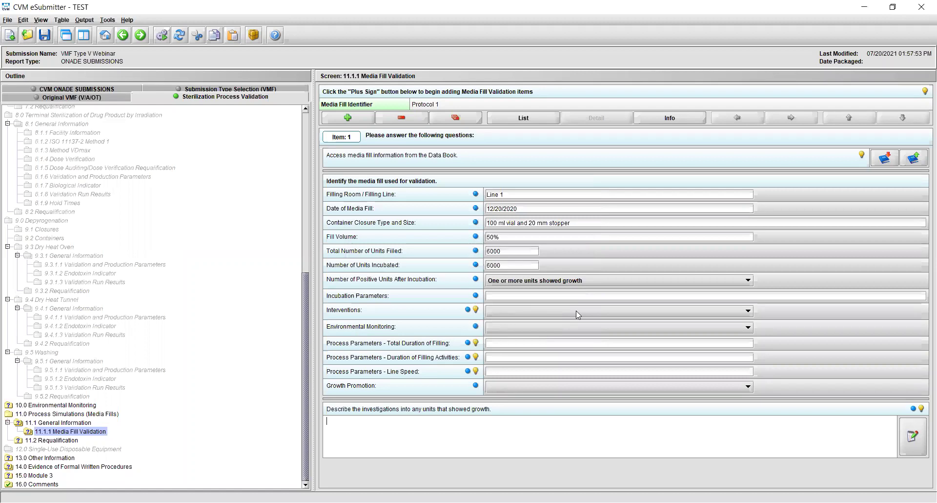
left_click(594, 296)
- Enter incubation parameters '20-25C for 7 days followed 30-35C for 7days' and choose 'Additional interventions were performed'
type("20-25")
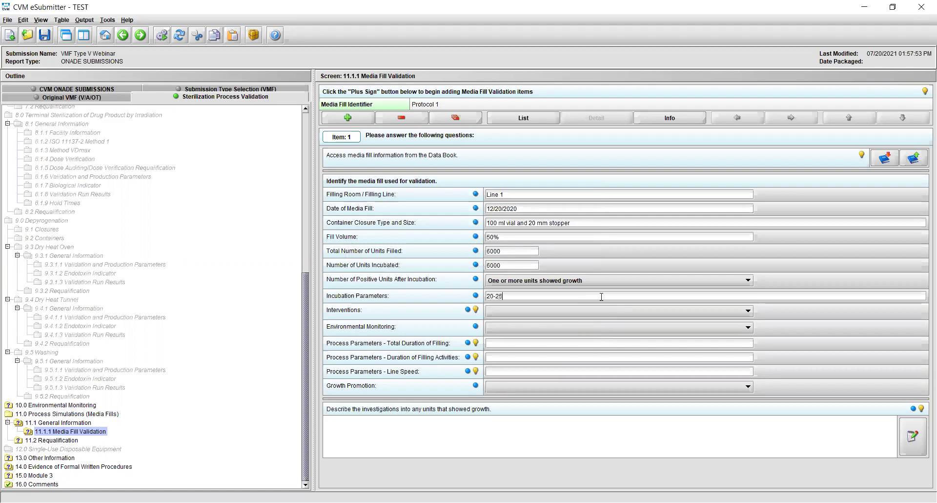
type("C for 7 days followed 30-35C for 7days")
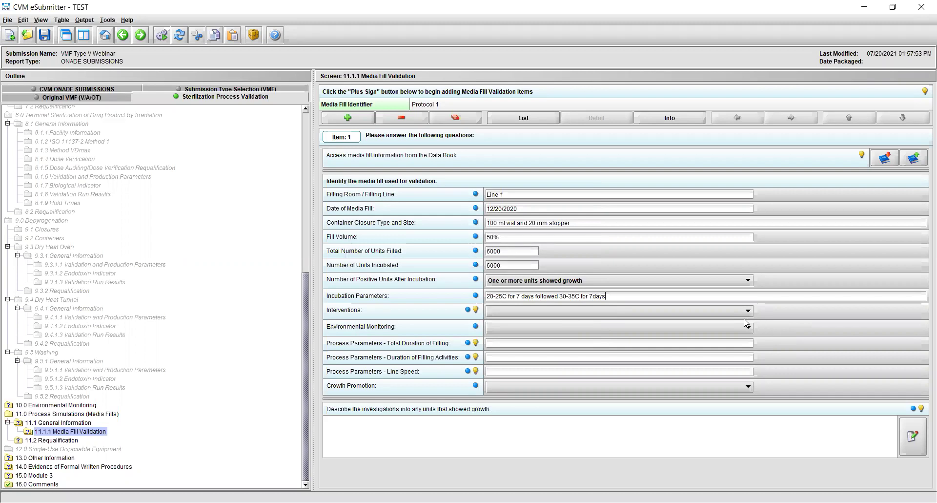
left_click(635, 310)
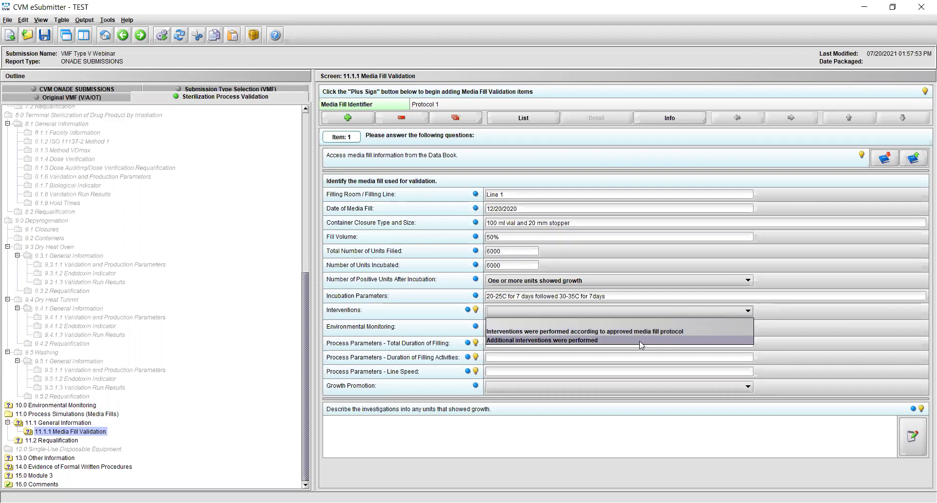
left_click(640, 333)
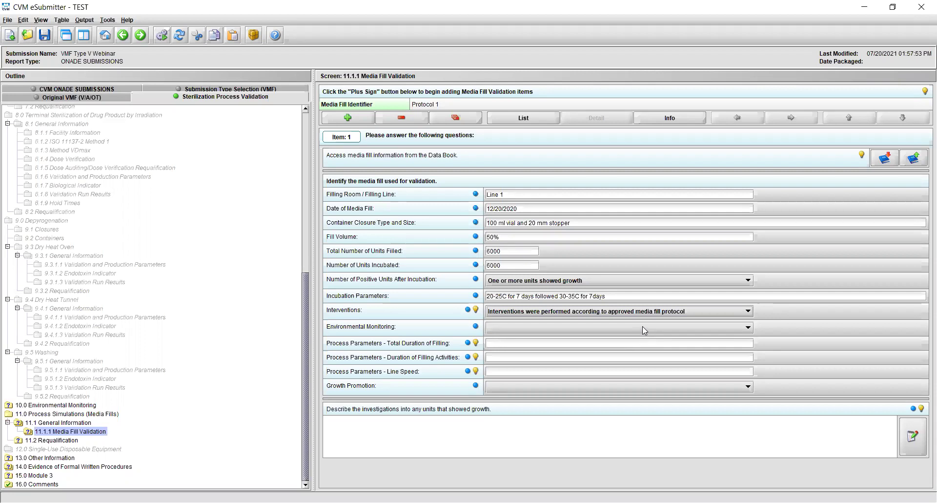
left_click(643, 311)
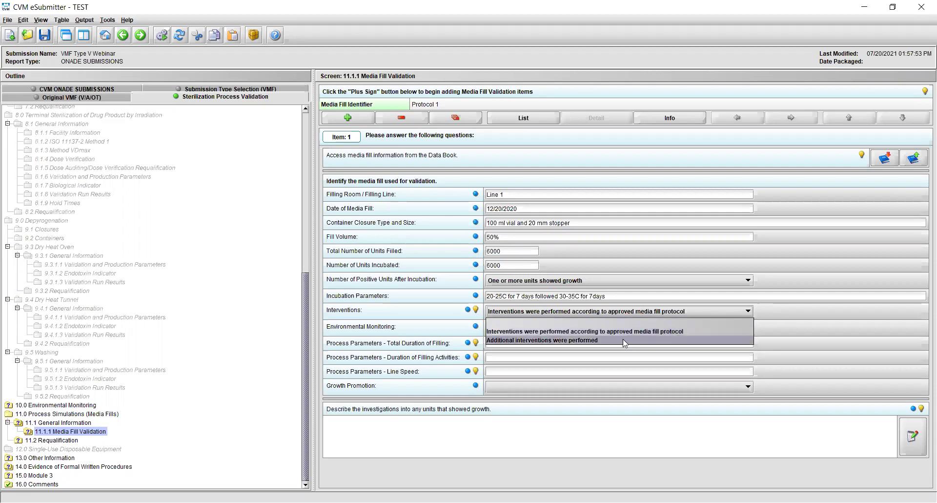
left_click(622, 340)
- Click into the additional interventions description box and check its guidance message
scroll(870, 283, "down", 2)
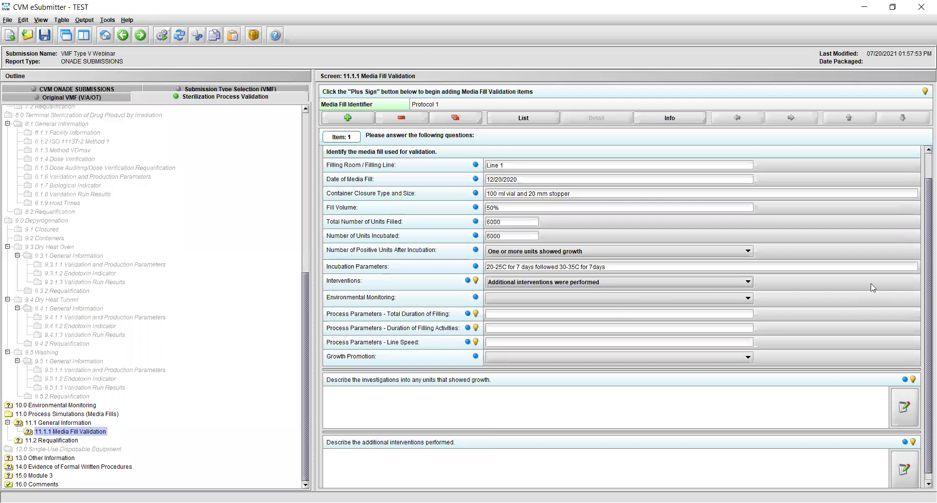
scroll(870, 287, "down", 1)
left_click(776, 472)
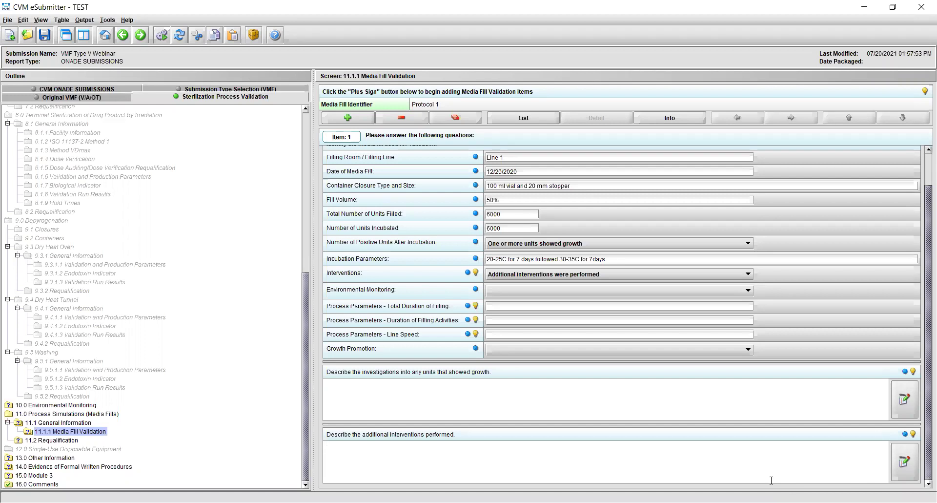
left_click(100, 466)
left_click(452, 464)
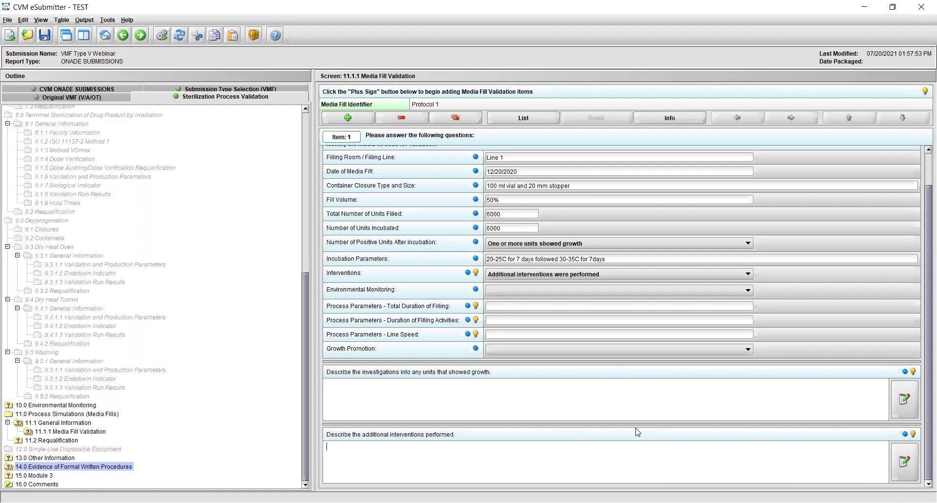
left_click(911, 434)
key("Return")
- Set Environmental Monitoring to 'Some results exceeded action limits' and click into the investigation description box
left_click(565, 288)
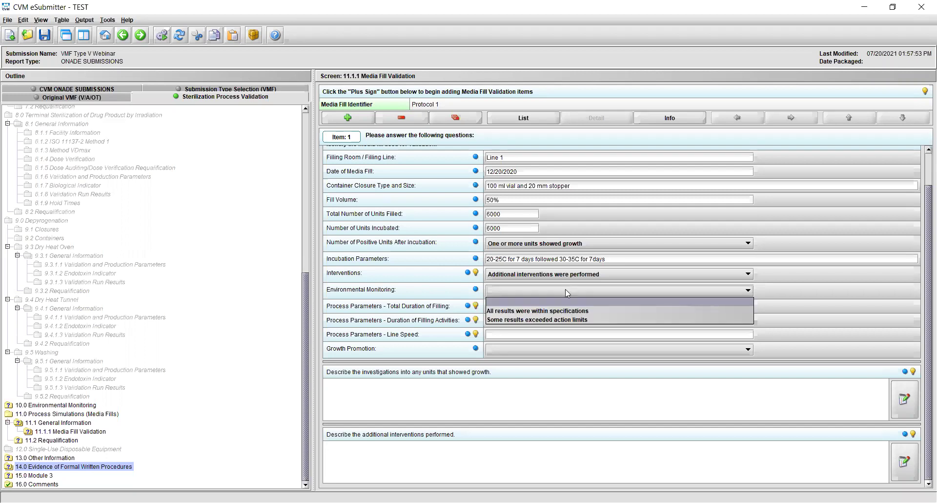
key("Down")
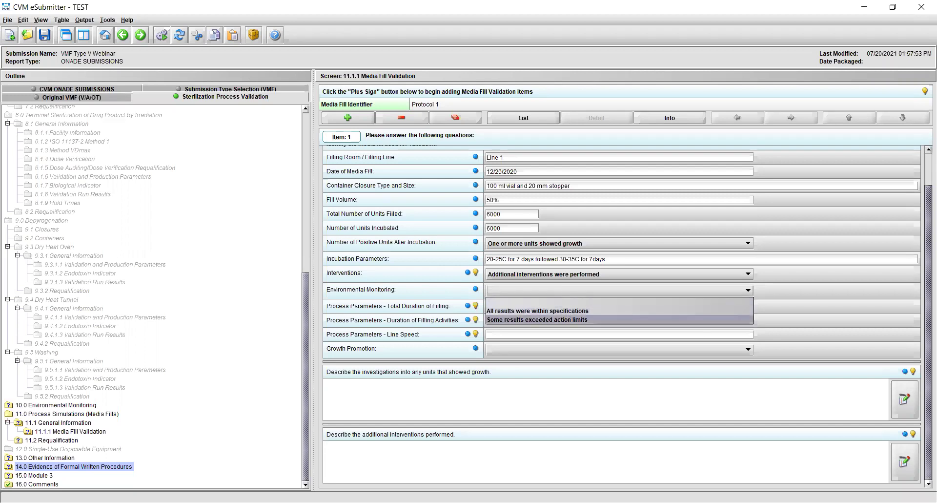
left_click(668, 311)
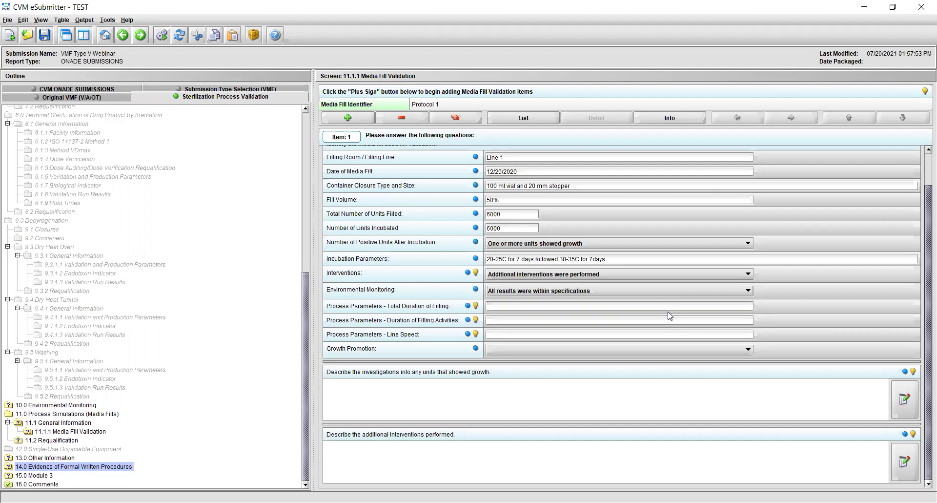
left_click(665, 291)
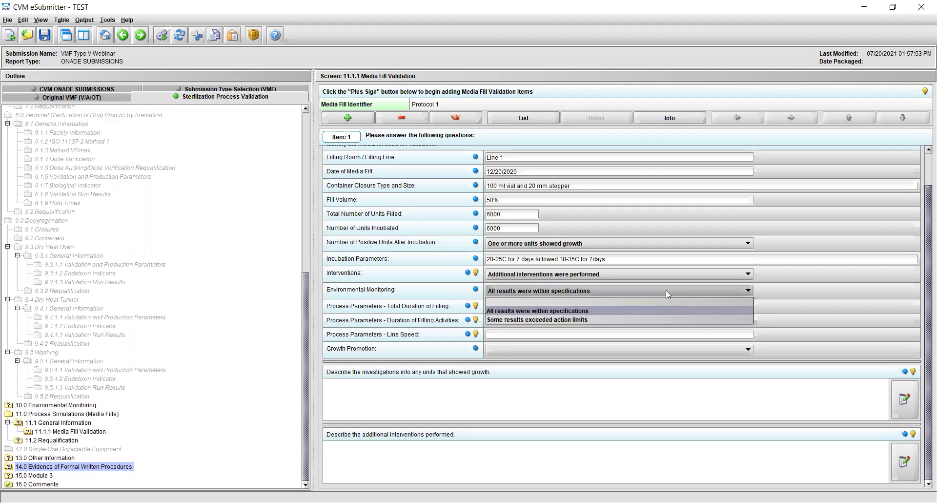
left_click(640, 320)
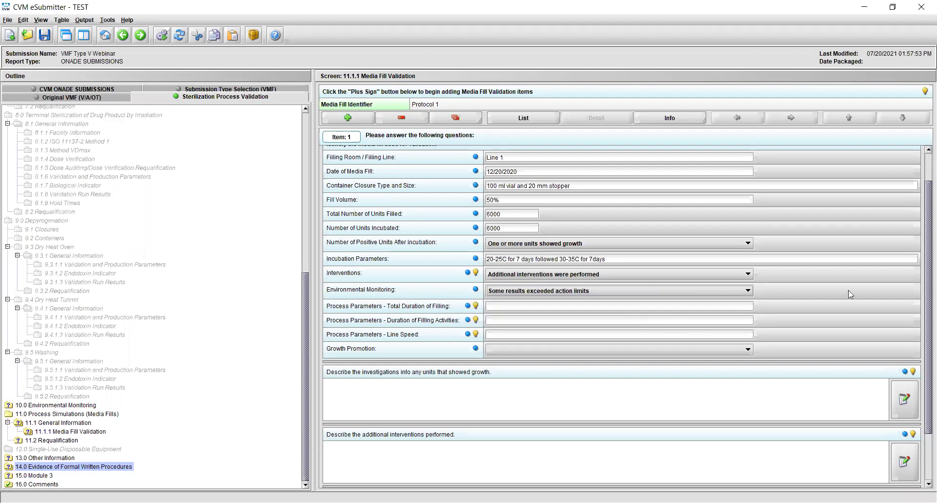
scroll(923, 325, "down", 3)
scroll(922, 325, "down", 1)
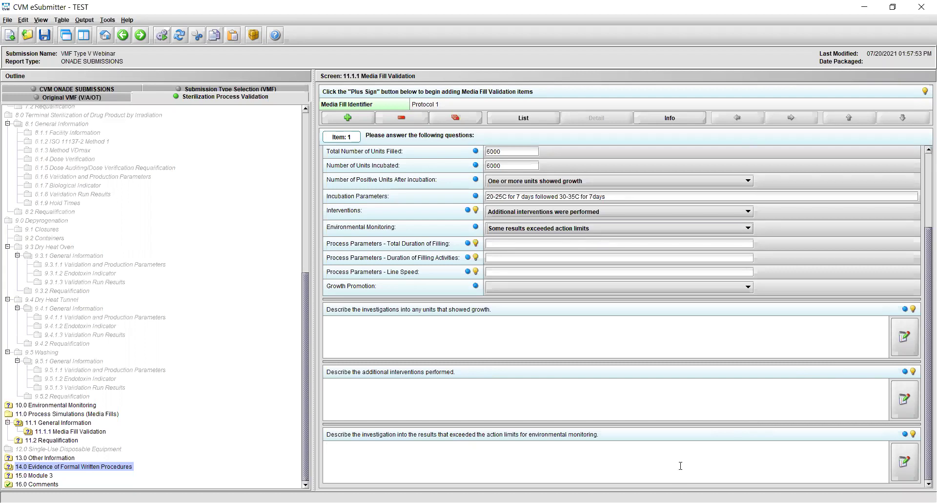
left_click(640, 466)
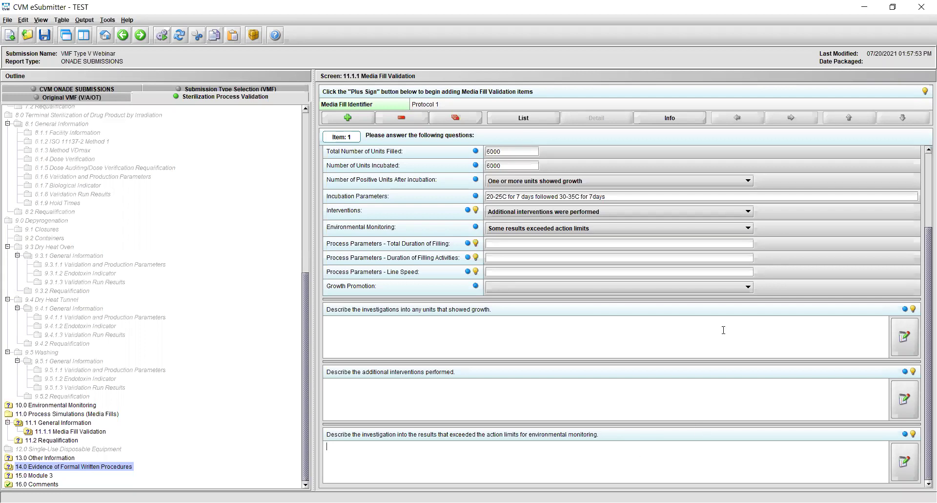
scroll(832, 254, "up", 2)
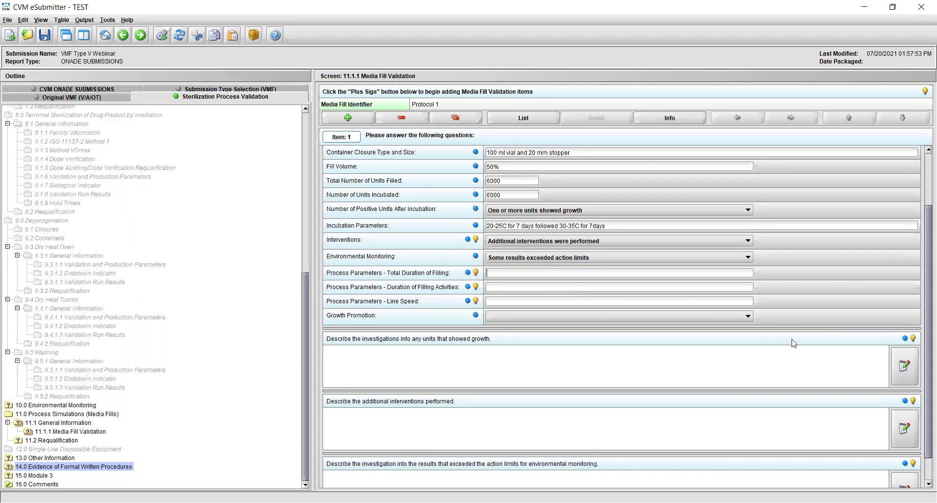
- Enter 12 hours for both filling durations, 12 vpm line speed, and Growth Promotion Pass
type("2 hours")
type("12 hour")
type("12")
type(" vpm")
left_click(646, 317)
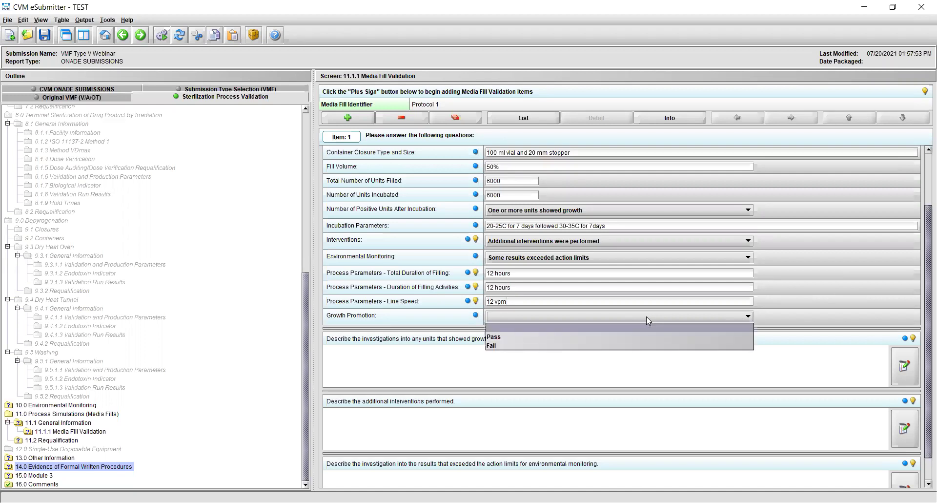
left_click(619, 335)
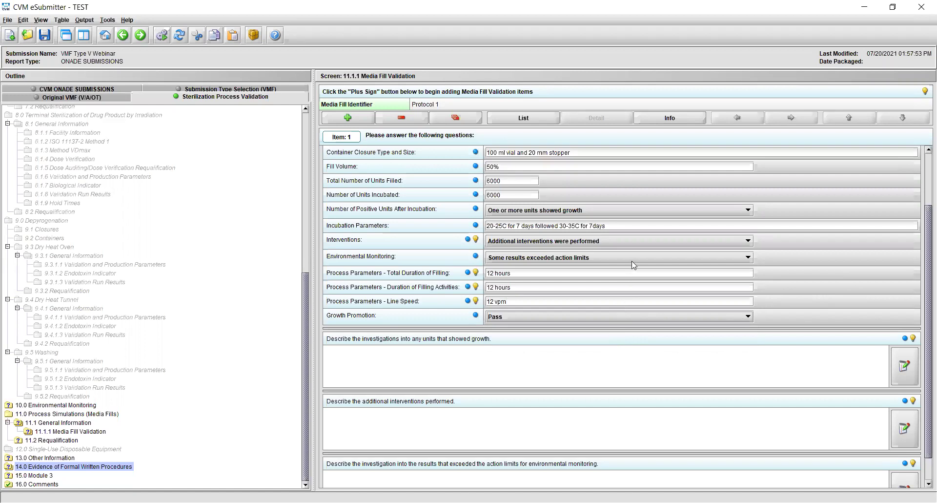
- Change Growth Promotion to Fail and click into the failed growth promotion discussion box
left_click(596, 316)
left_click(551, 344)
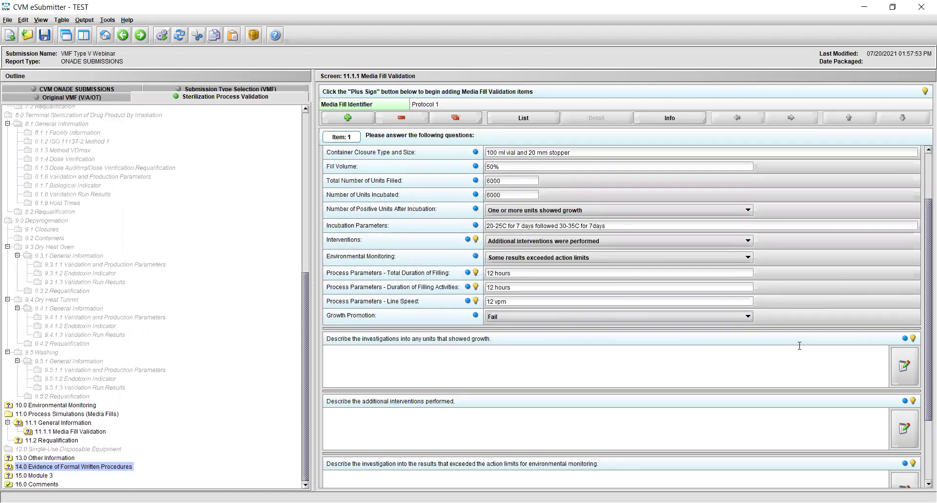
left_click_drag(924, 334, 922, 426)
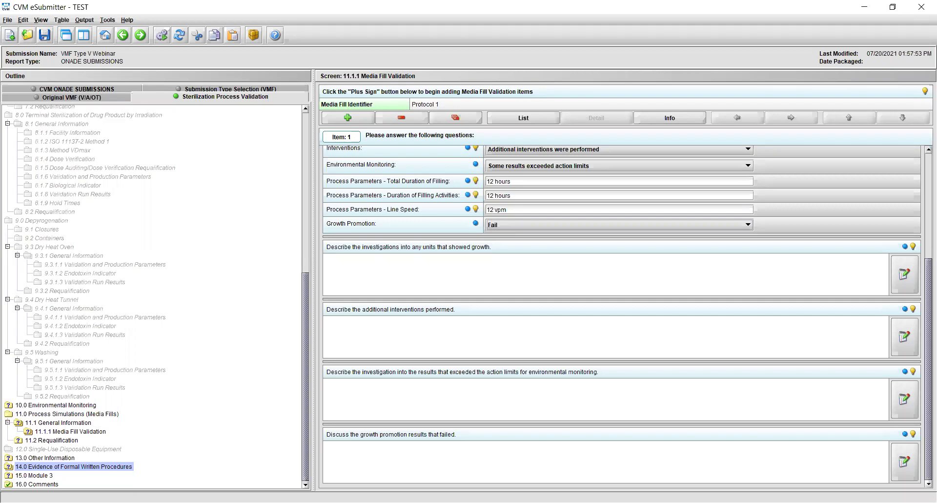
left_click(636, 450)
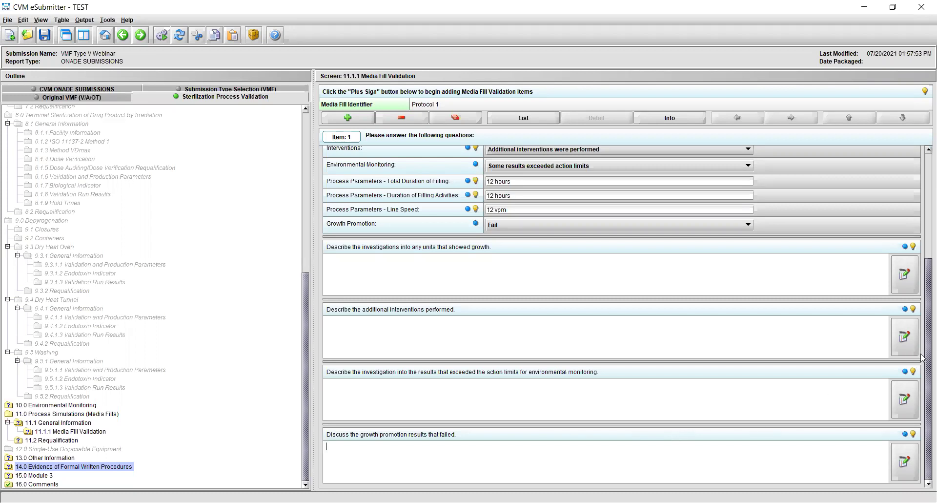
scroll(924, 351, "up", 3)
scroll(924, 300, "up", 5)
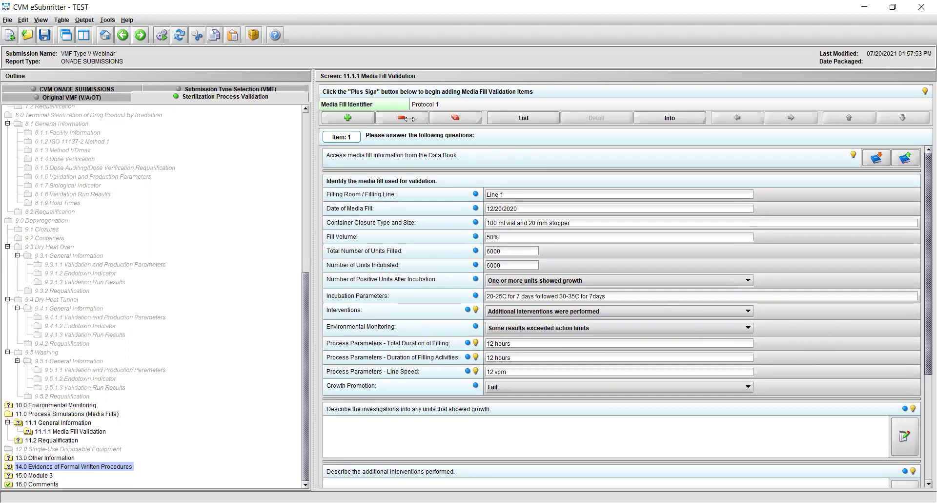
- Save the submission and store 'Media Fill Identifier: Protocol 1' in the Data Book
left_click(43, 37)
left_click(911, 163)
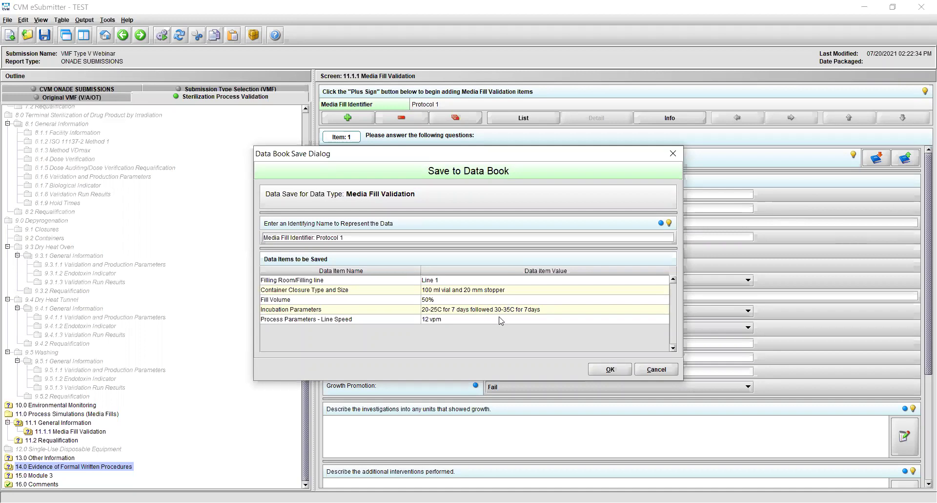
left_click(610, 372)
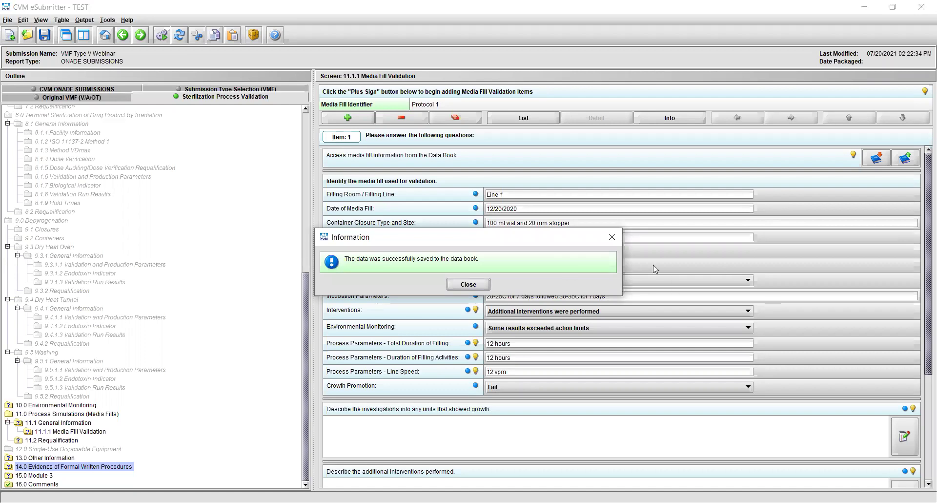
- Dismiss the save message, advance past the navigation prompt, and select 11.2 Requalification
left_click(468, 283)
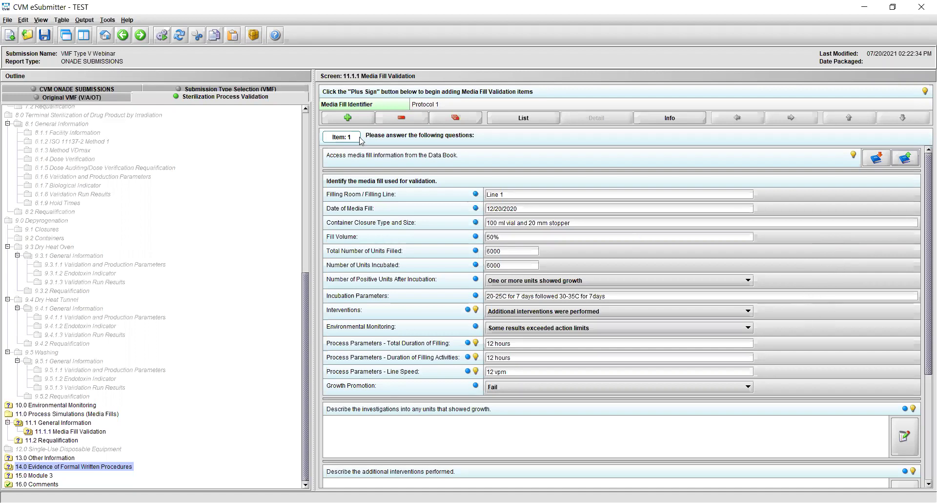
left_click(141, 35)
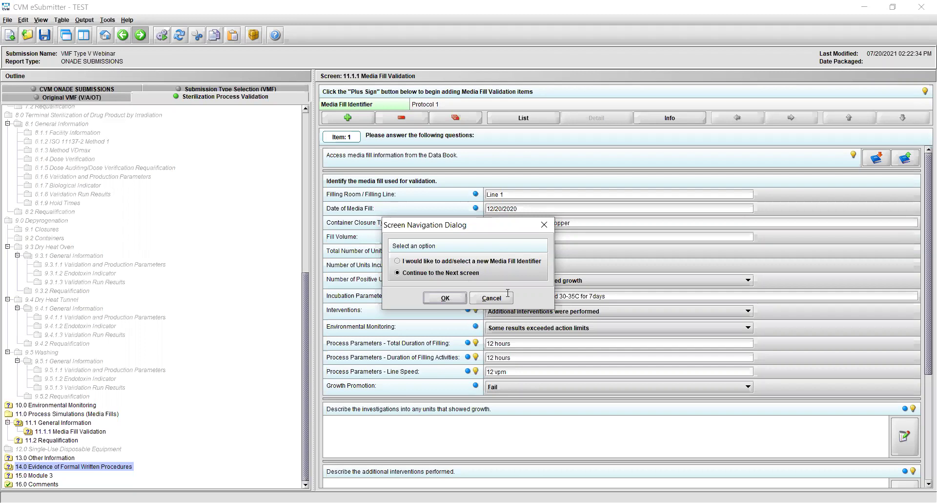
left_click(493, 298)
left_click(51, 440)
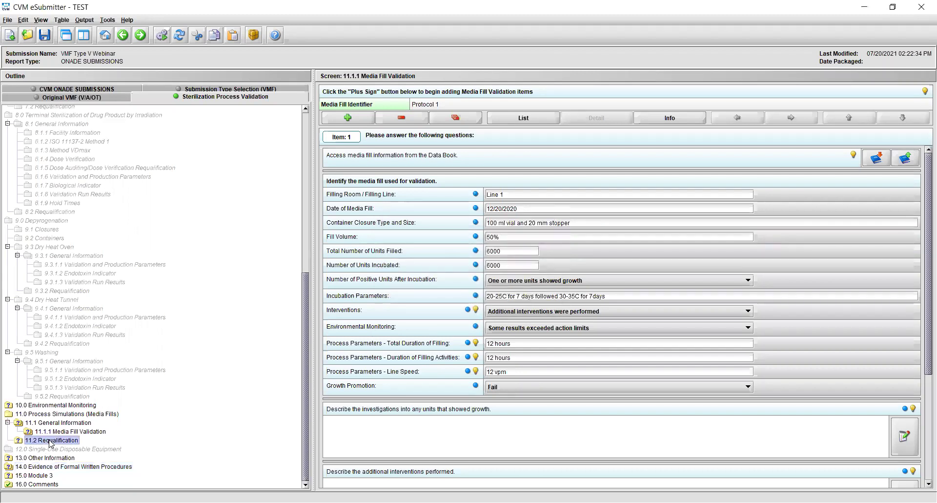